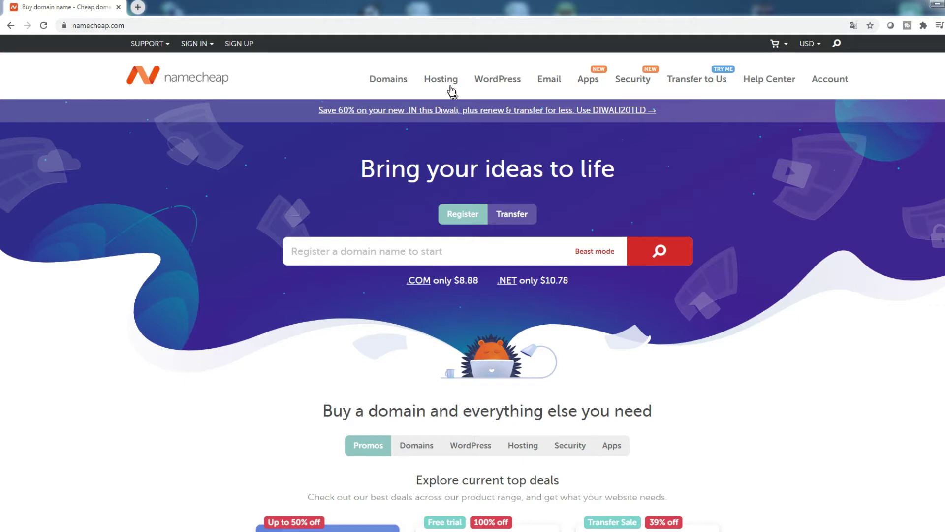
- Compare Namecheap's shared hosting plans: Stellar's 3-website limit versus Stellar Plus's unlimited websites
mouse_move(443, 78)
left_click(449, 110)
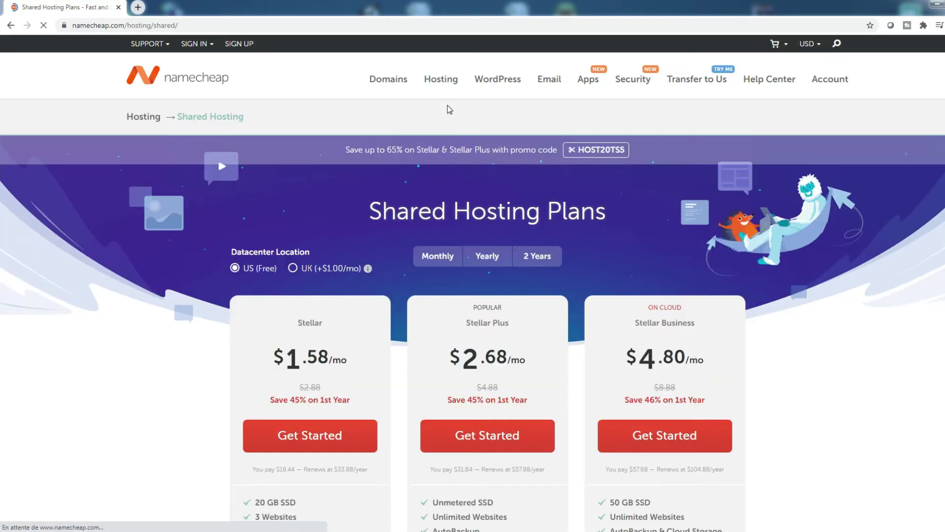
scroll(494, 363, "down", 3)
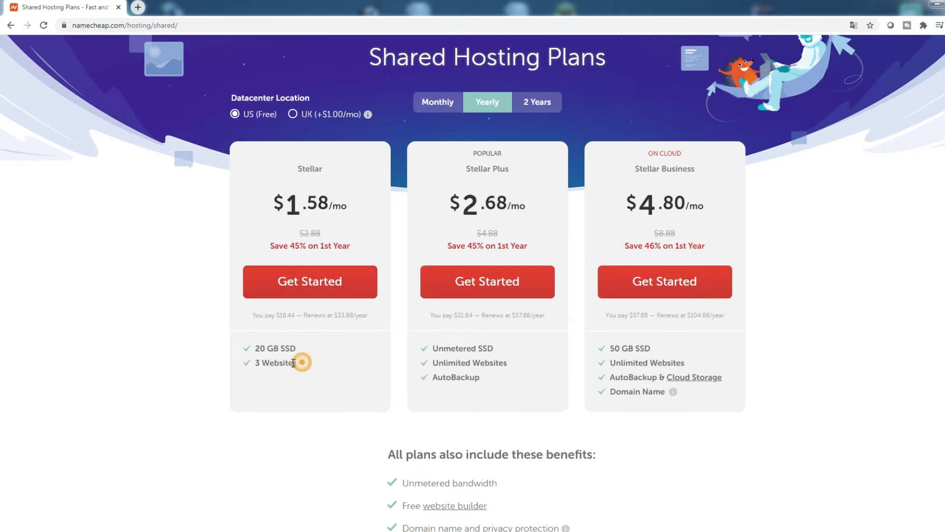
left_click_drag(302, 362, 257, 361)
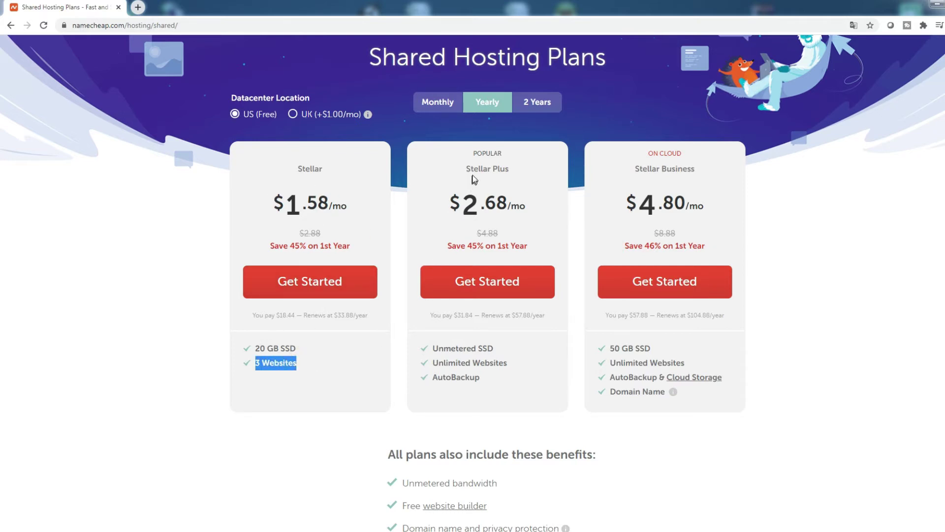
triple_click(495, 361)
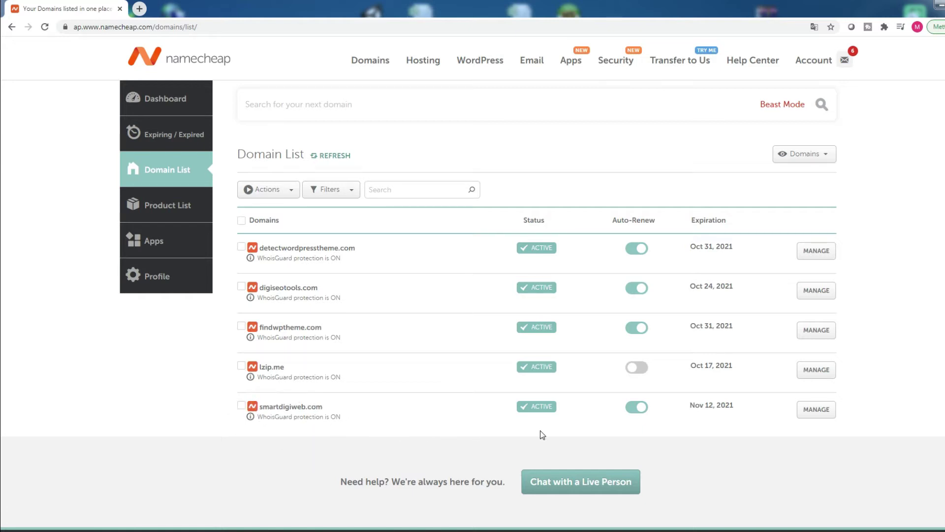
- Switch smartdigiweb.com's nameservers to Namecheap Web Hosting DNS and save the change
left_click(814, 411)
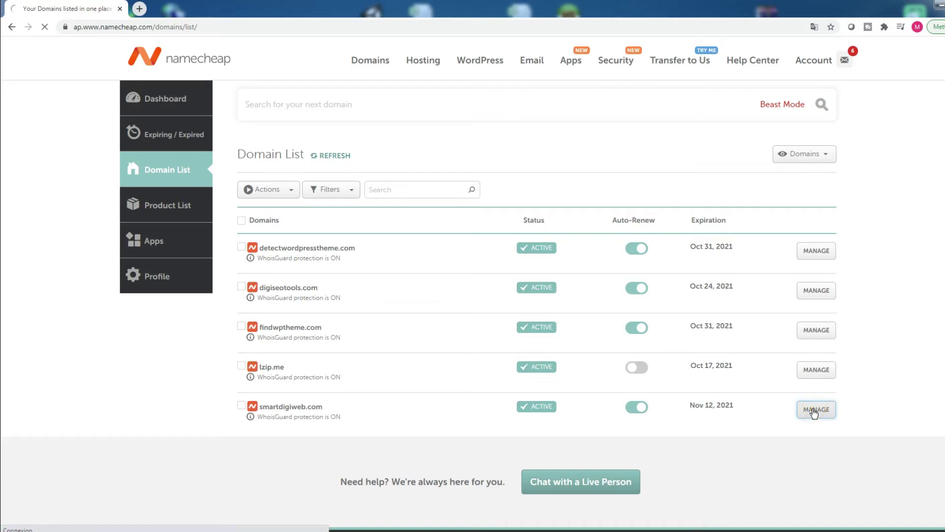
scroll(815, 411, "down", 2)
scroll(534, 283, "down", 1)
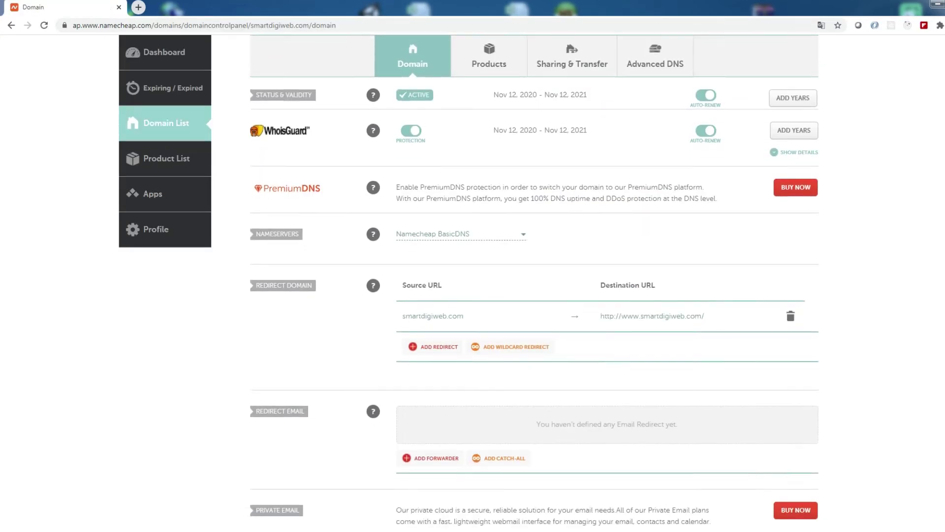
scroll(791, 253, "up", 1)
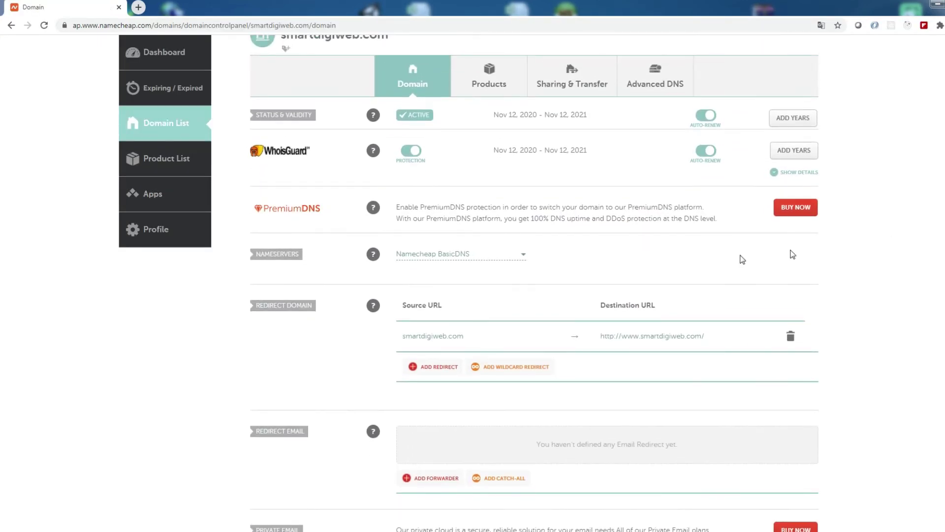
left_click(523, 253)
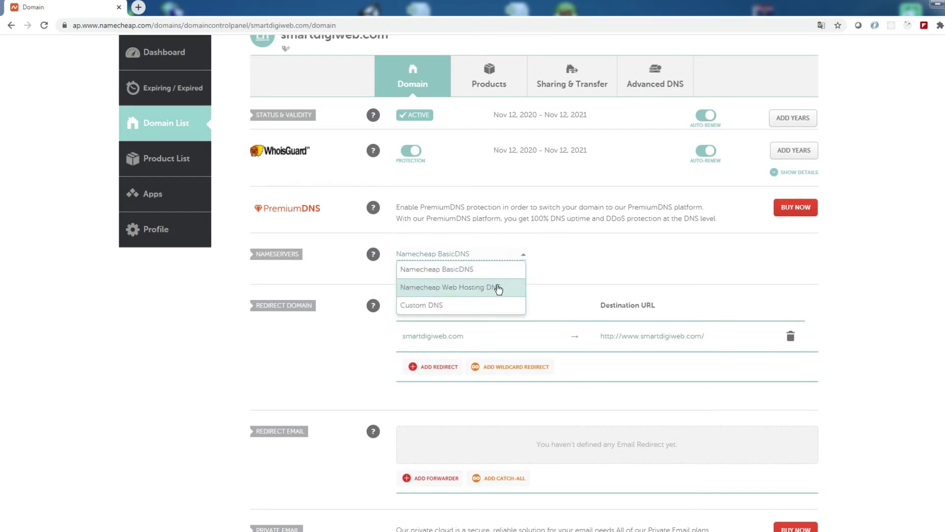
left_click(469, 291)
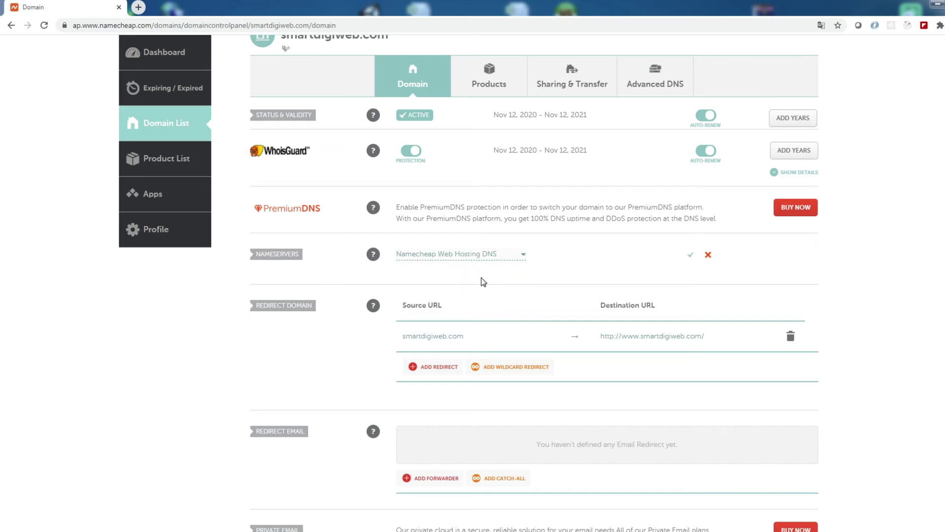
left_click(690, 259)
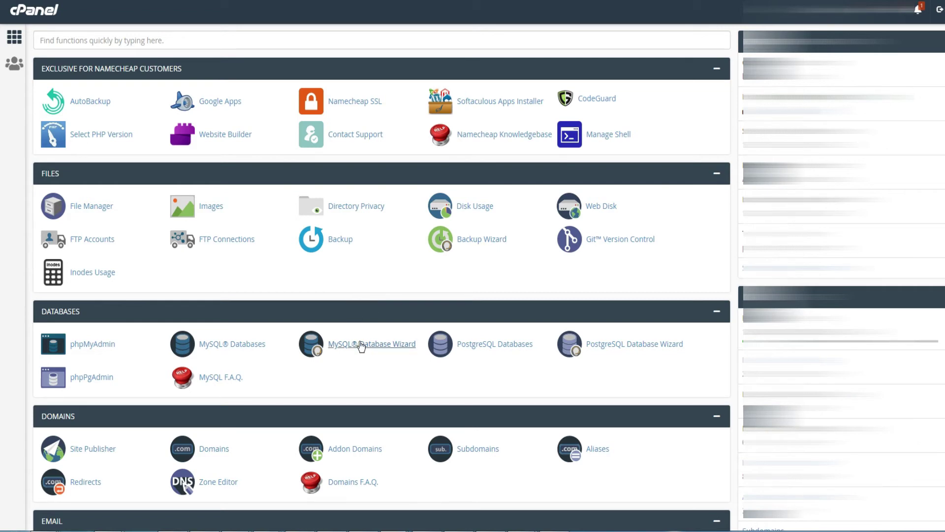
- Create addon domain smartdigiweb.com with subdomain smartdigiweb and document root smartdigiweb.com
scroll(359, 345, "down", 2)
scroll(365, 329, "down", 1)
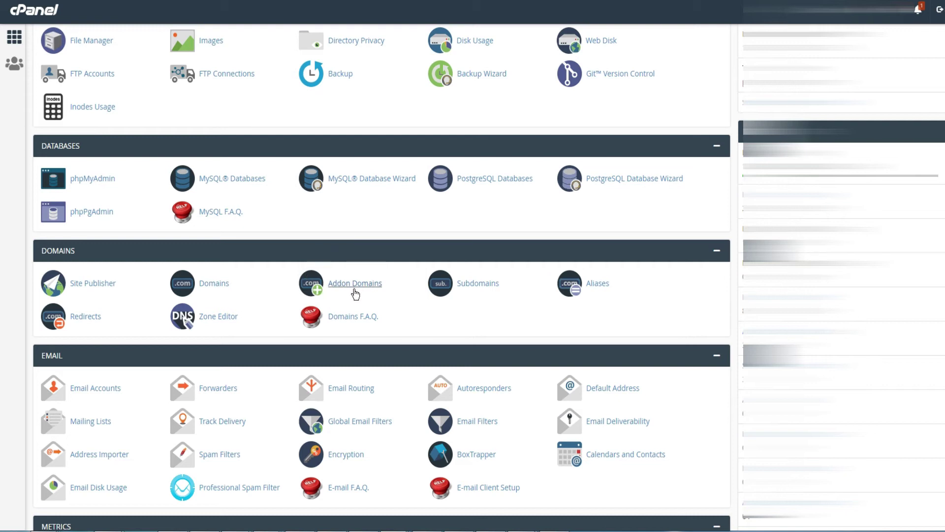
left_click(355, 284)
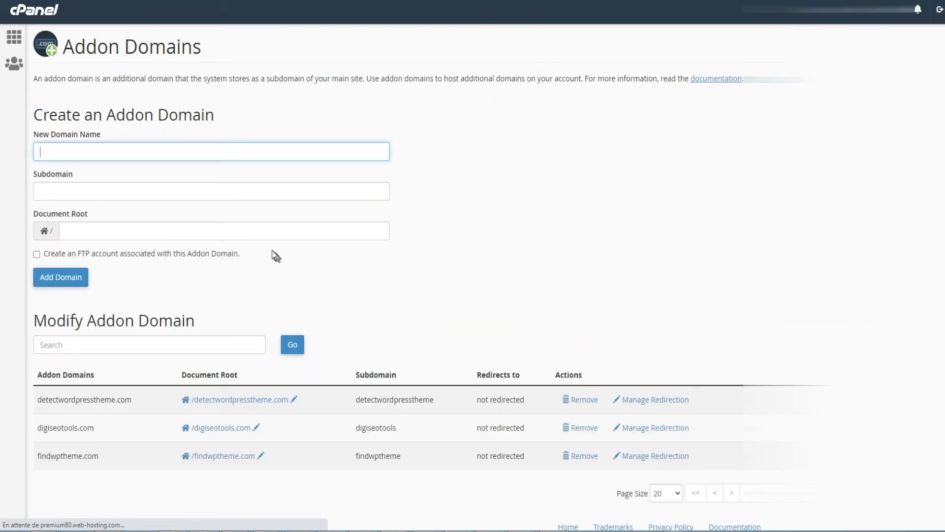
type("smartdigi")
type("web")
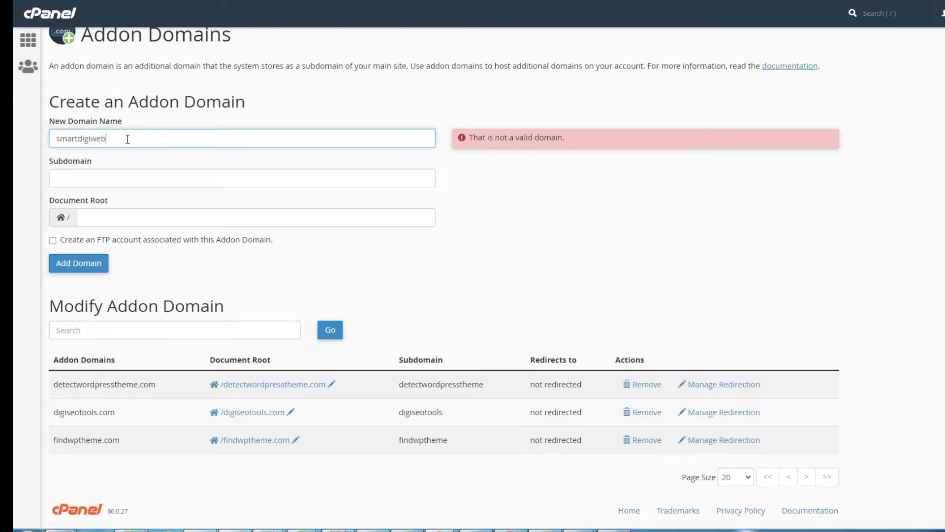
type(".com")
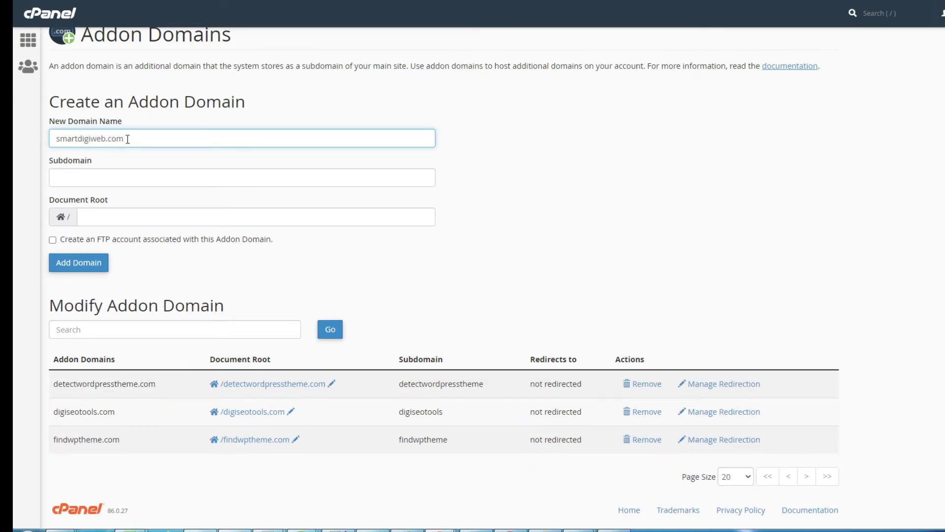
left_click(131, 176)
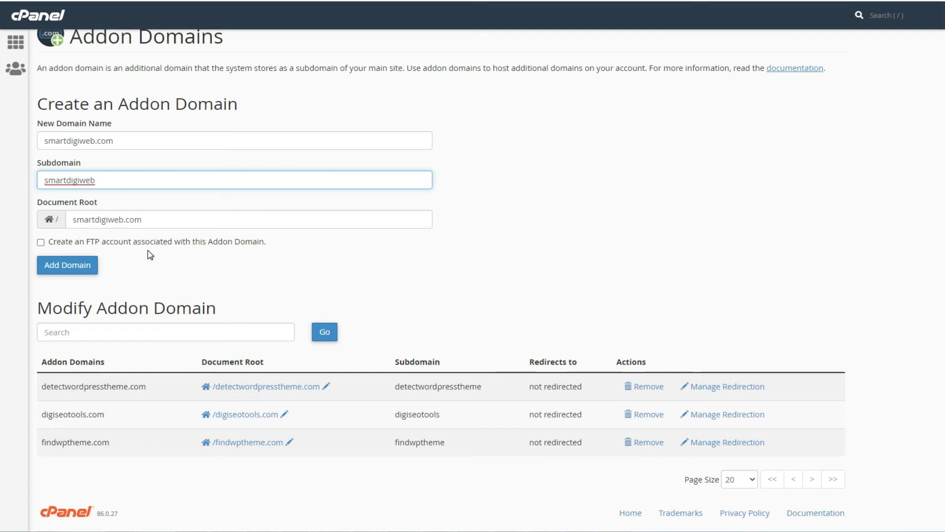
left_click(66, 266)
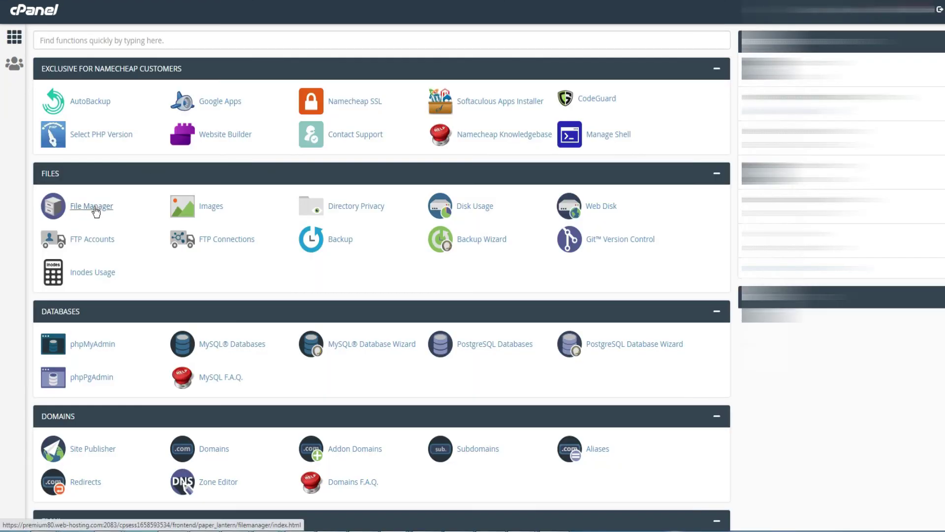
- Open the smartdigiweb.com folder in File Manager to check its contents
left_click(93, 207)
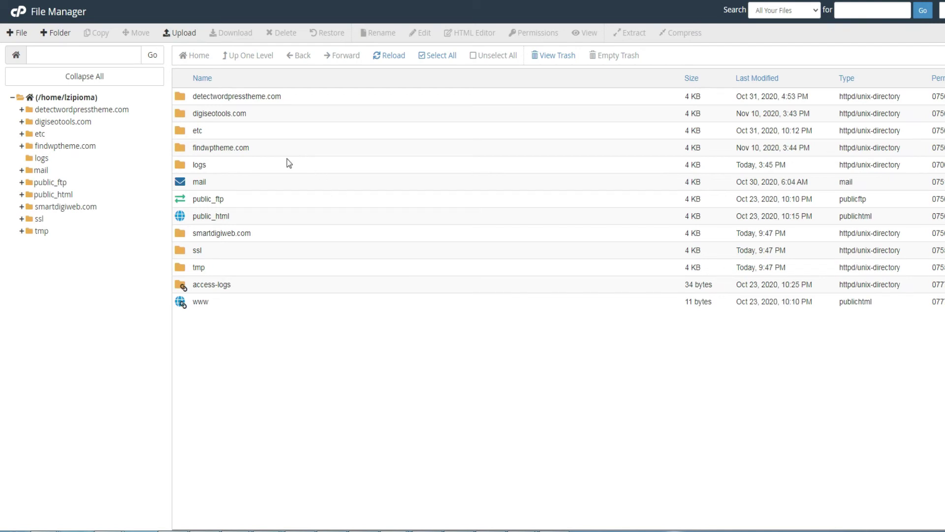
double_click(269, 234)
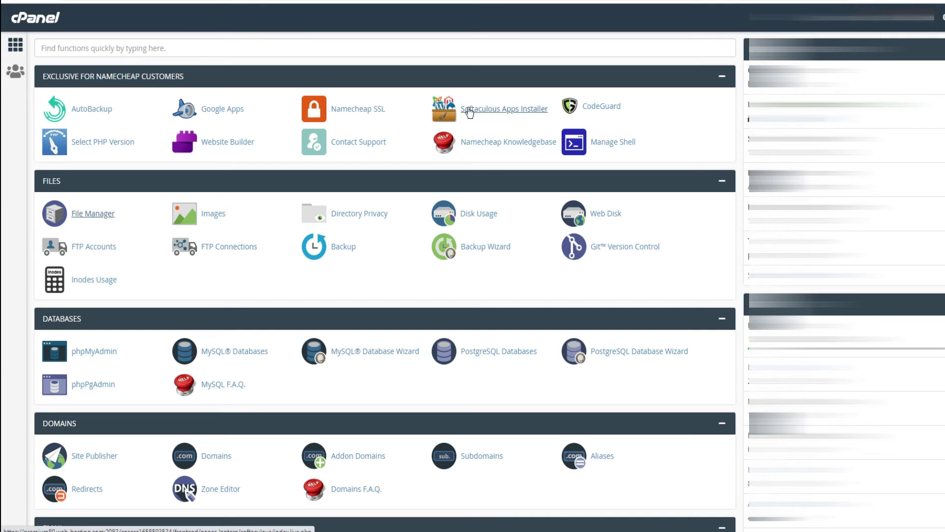
- Start a Softaculous WordPress 5.5.3 install on smartdigiweb.com with an empty install directory
left_click(481, 110)
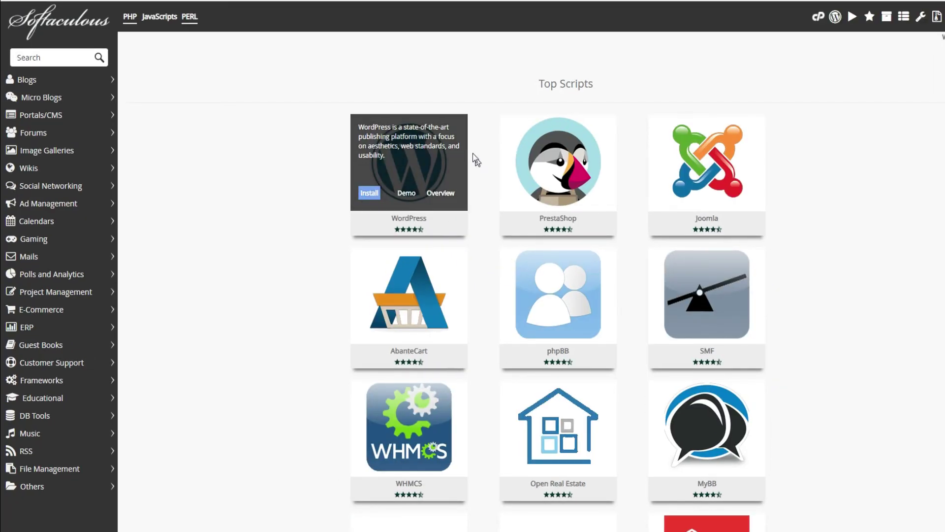
mouse_move(374, 204)
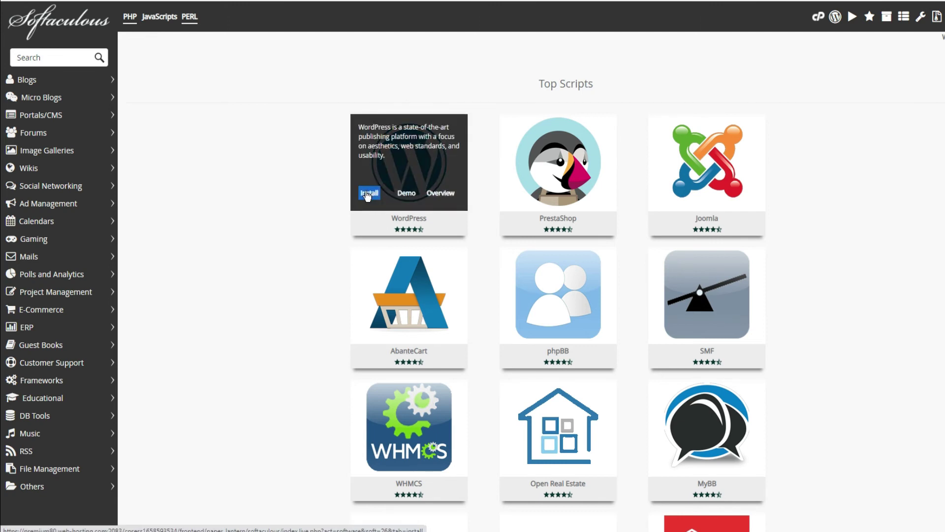
left_click(368, 194)
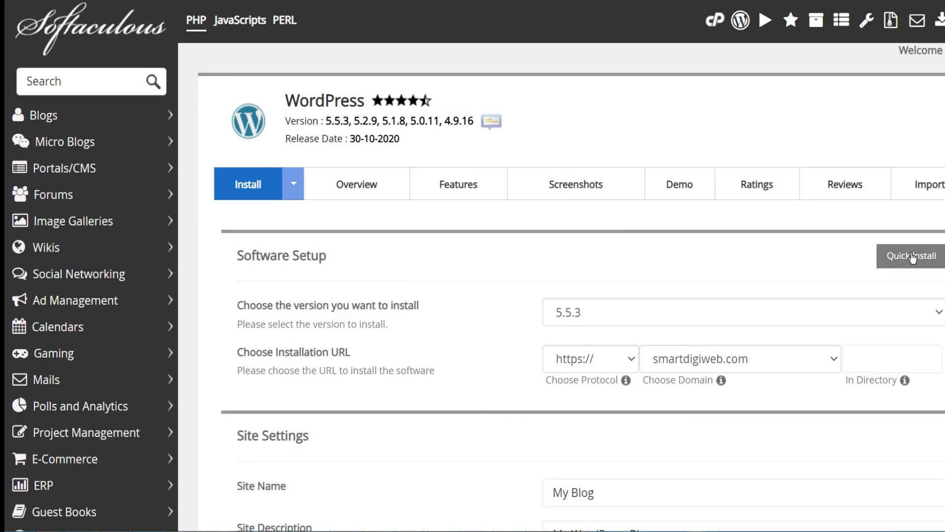
scroll(5, 117, "down", 1)
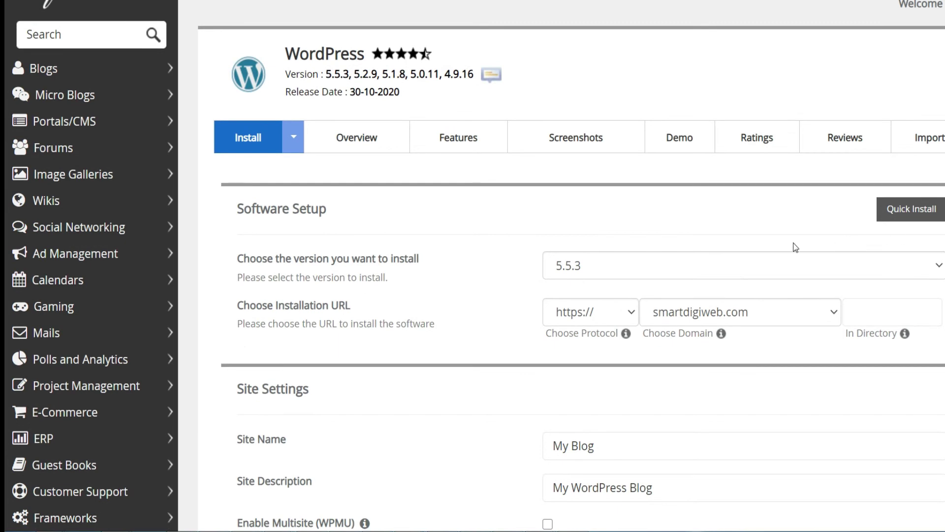
left_click(887, 267)
left_click(887, 267)
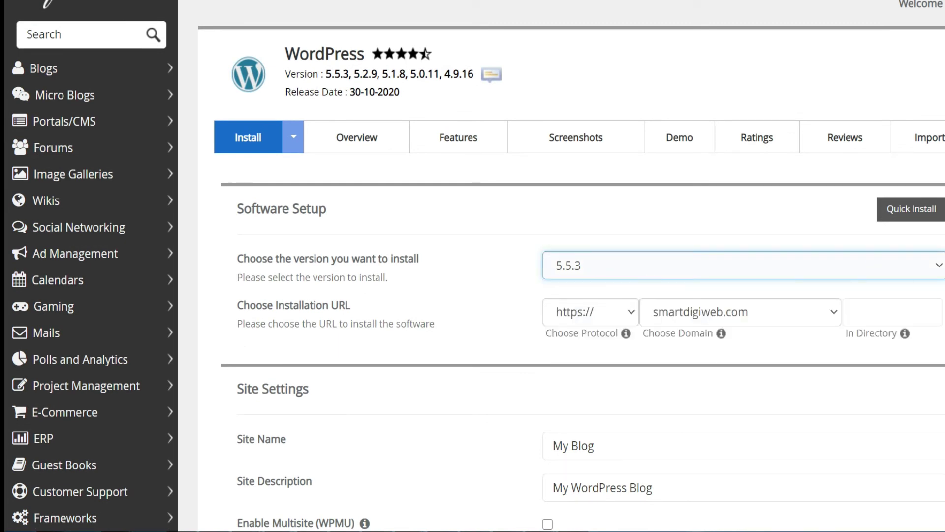
scroll(639, 277, "down", 3)
left_click(807, 172)
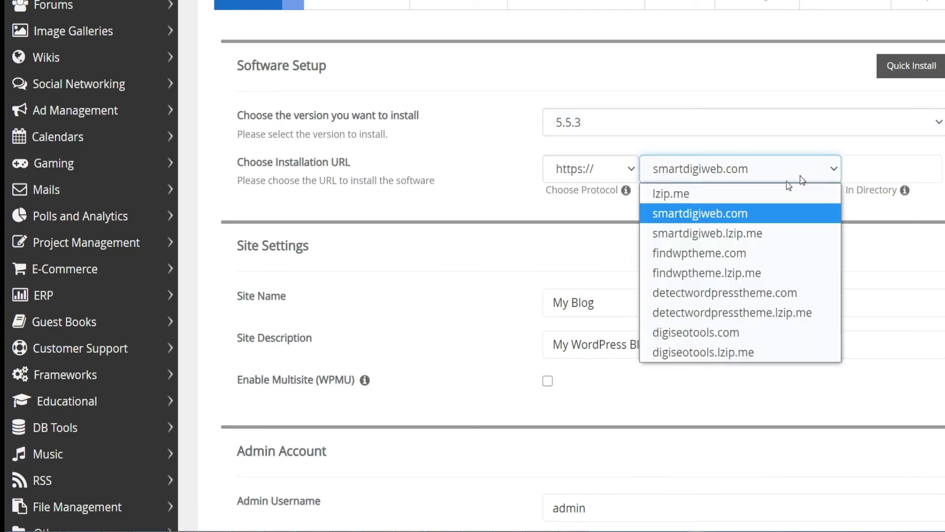
left_click(714, 215)
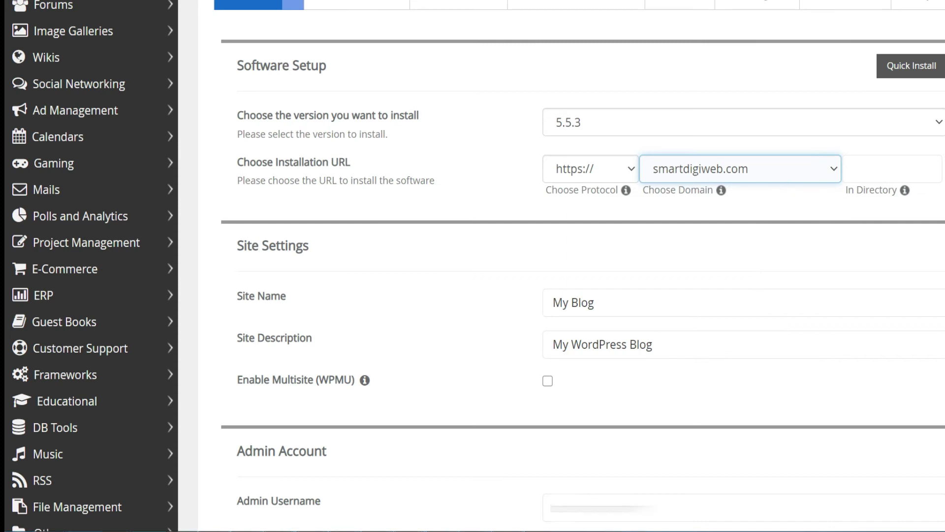
scroll(875, 153, "down", 1)
left_click(875, 153)
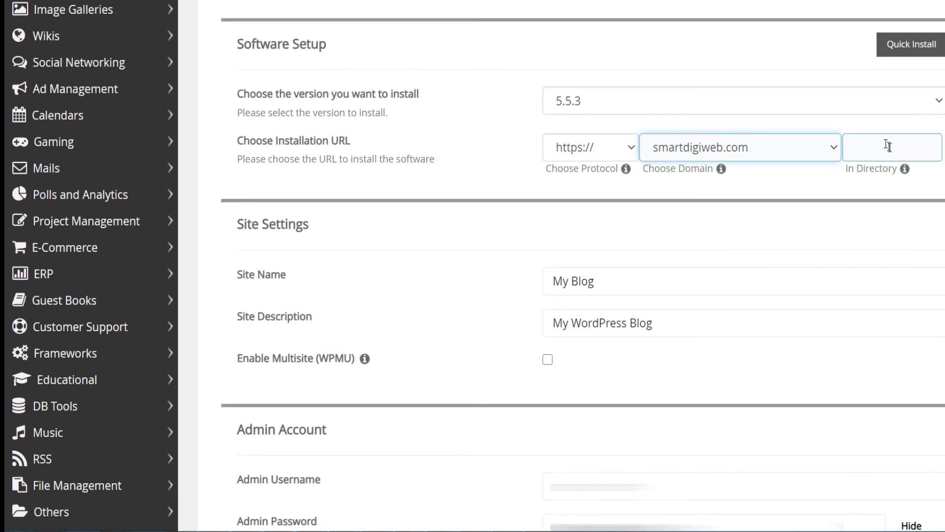
- Replace the site name with SmartDigiWeb and the description with 'Smartdigiweb website'
scroll(598, 232, "down", 2)
left_click(598, 232)
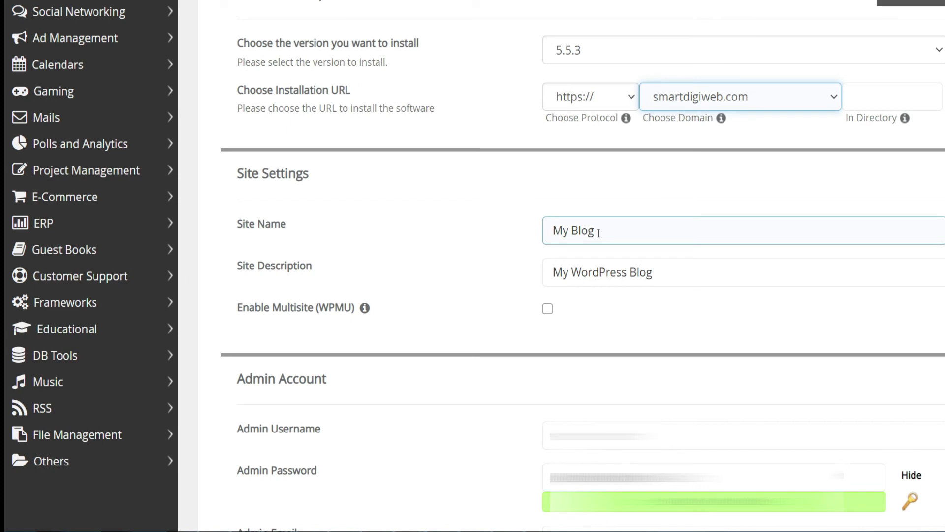
left_click_drag(599, 233, 554, 230)
type("SmartDig")
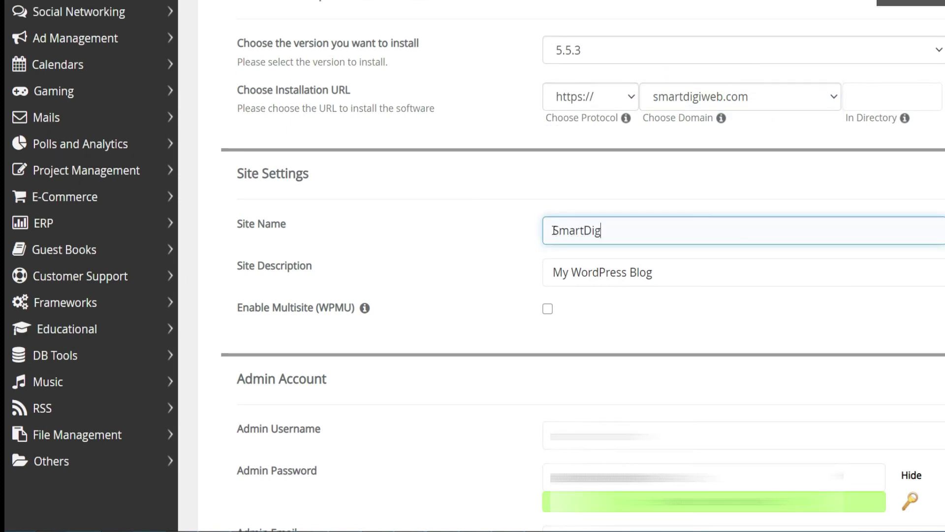
type("iWeb")
left_click_drag(617, 272, 657, 272)
left_click_drag(576, 273, 549, 272)
type("Smart")
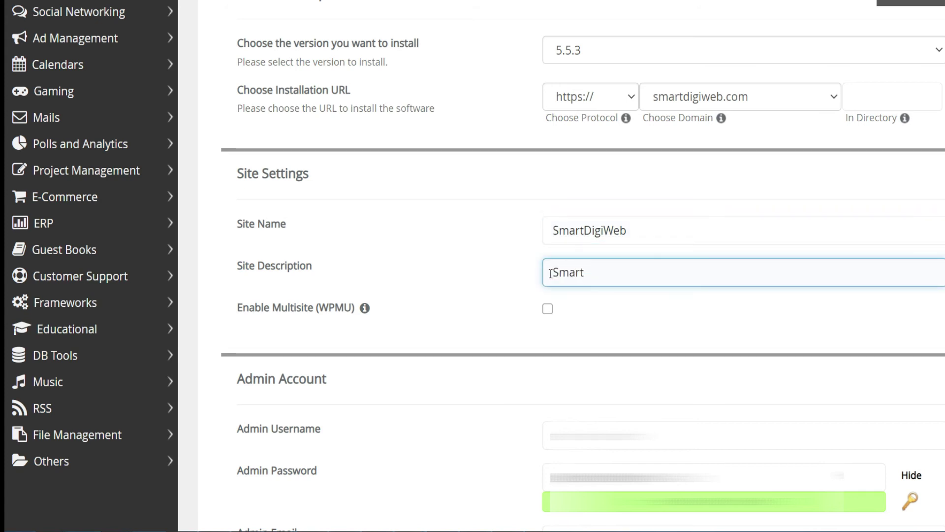
type("digiweb website")
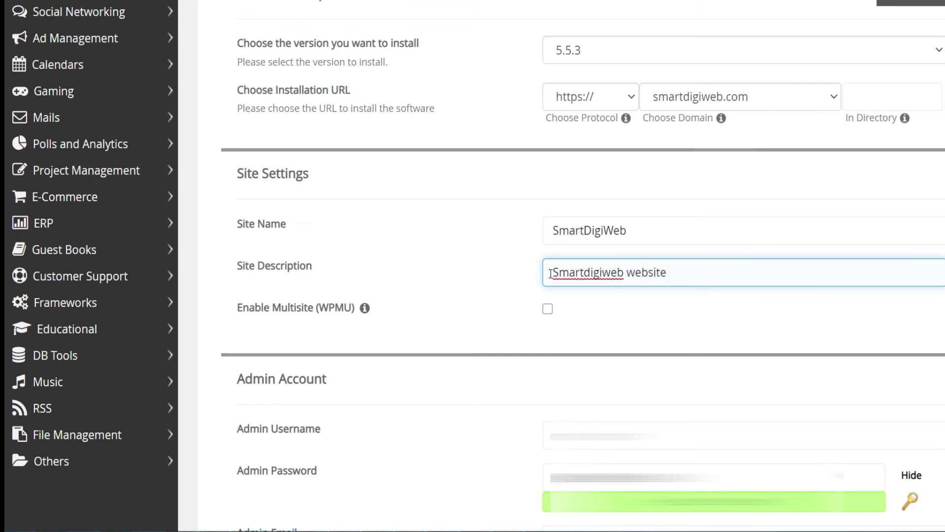
left_click(684, 301)
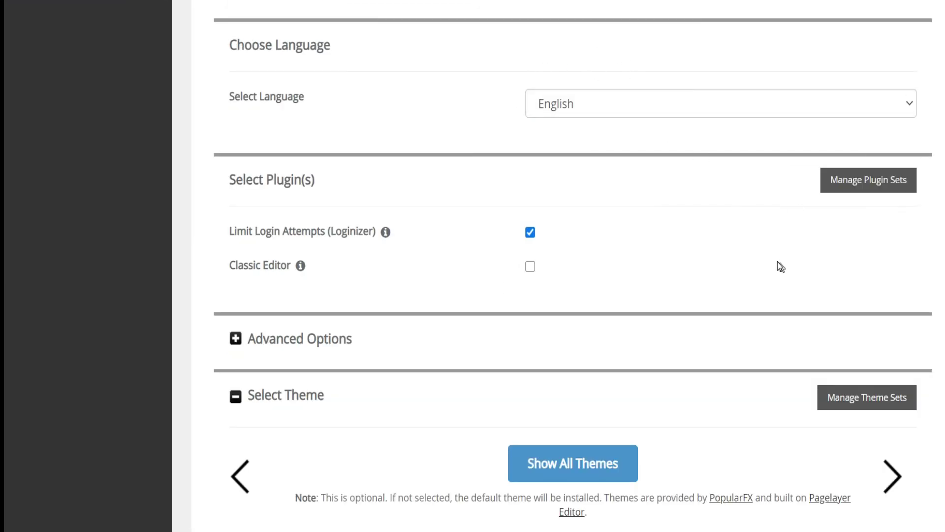
- Keep English as the site language, enter the installation-details e-mail address, and install WordPress
left_click(881, 103)
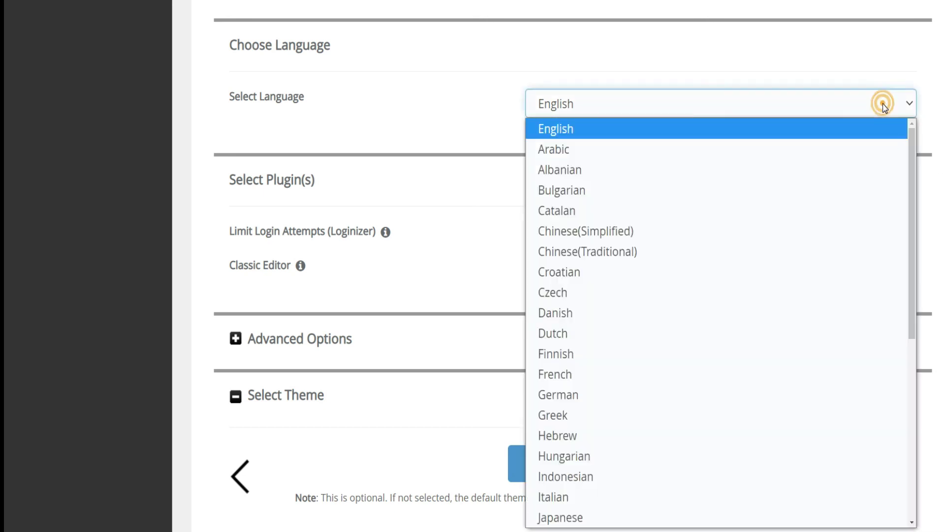
left_click(882, 104)
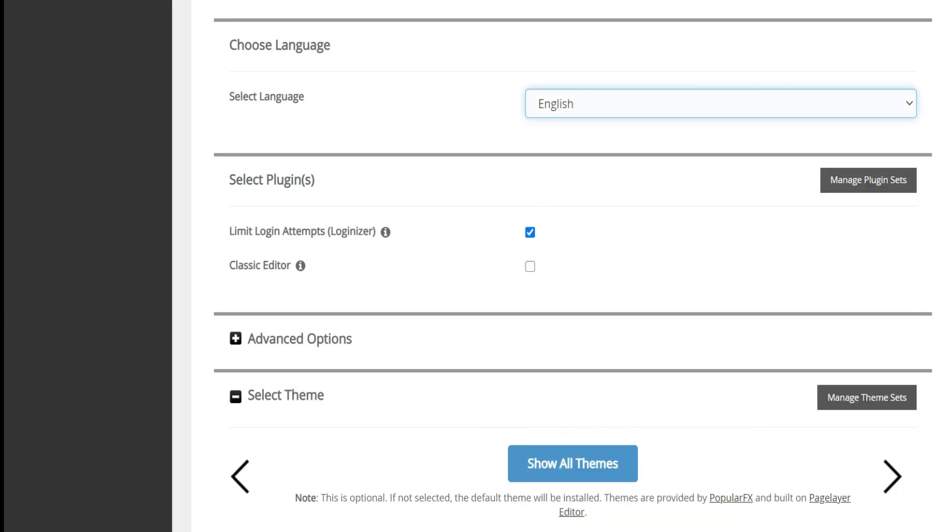
scroll(566, 265, "down", 1)
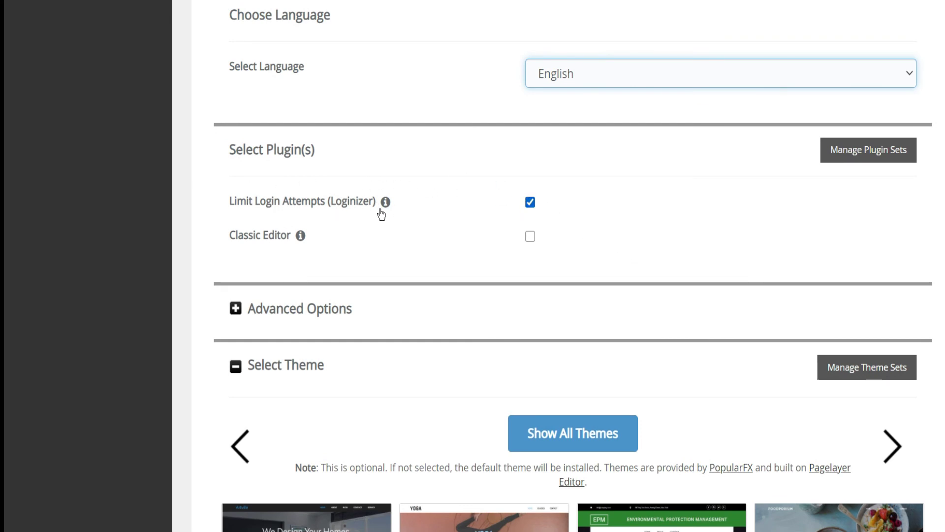
scroll(4, 306, "down", 6)
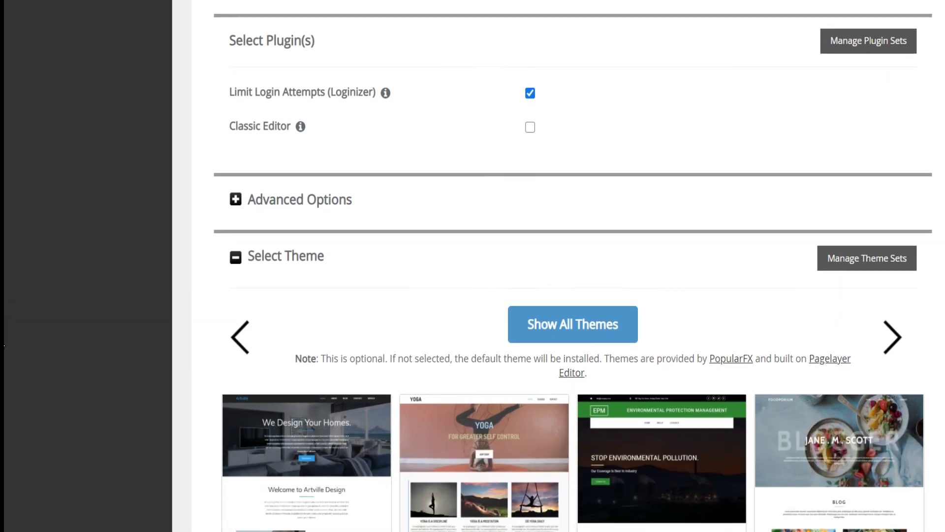
scroll(4, 392, "down", 1)
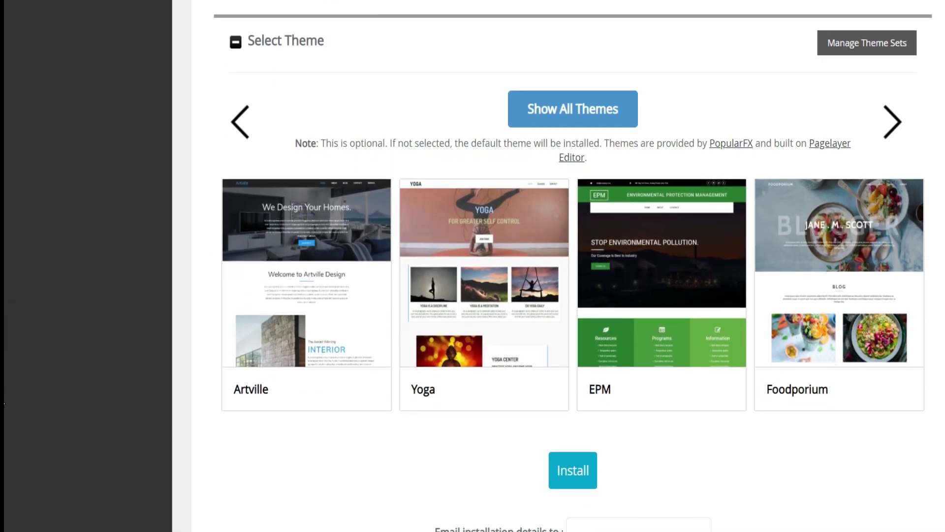
scroll(4, 403, "down", 2)
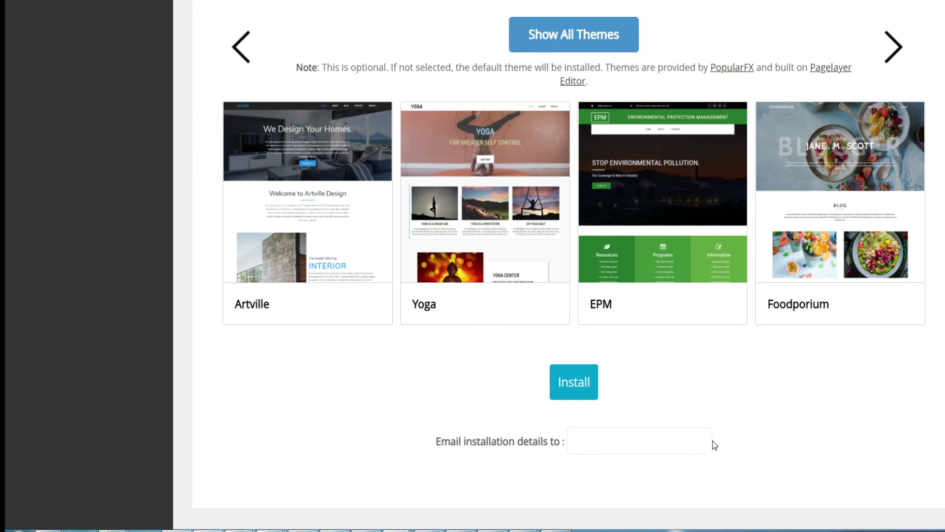
left_click(609, 451)
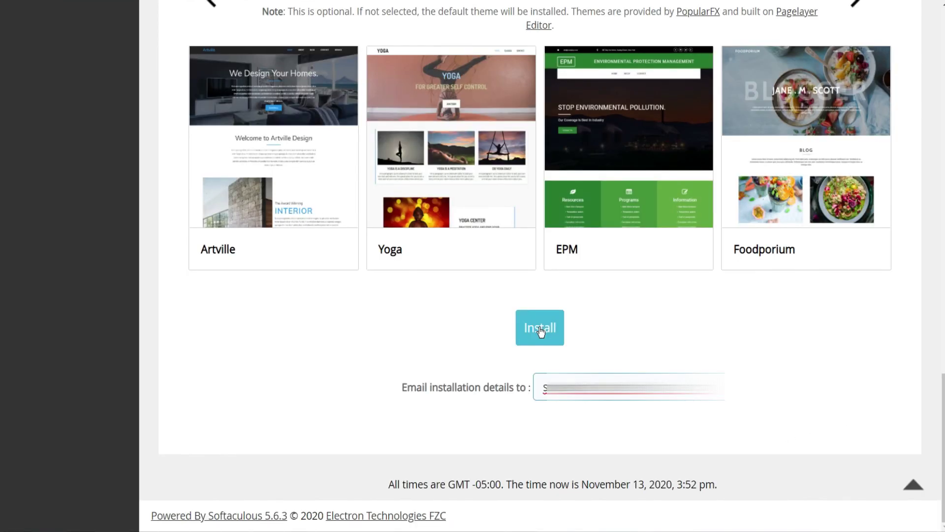
left_click(541, 330)
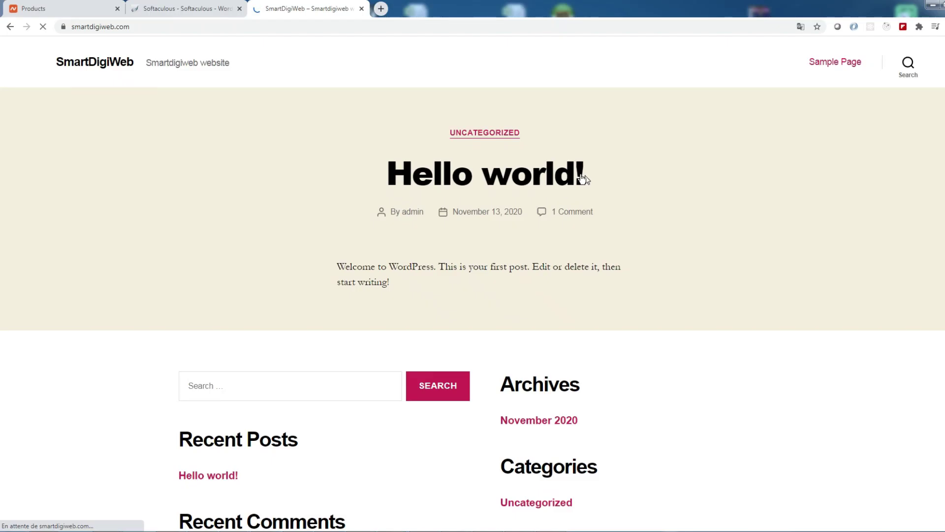
- Check the live SmartDigiWeb site, then log in to its WordPress admin dashboard
scroll(2, 284, "down", 4)
scroll(1, 285, "up", 4)
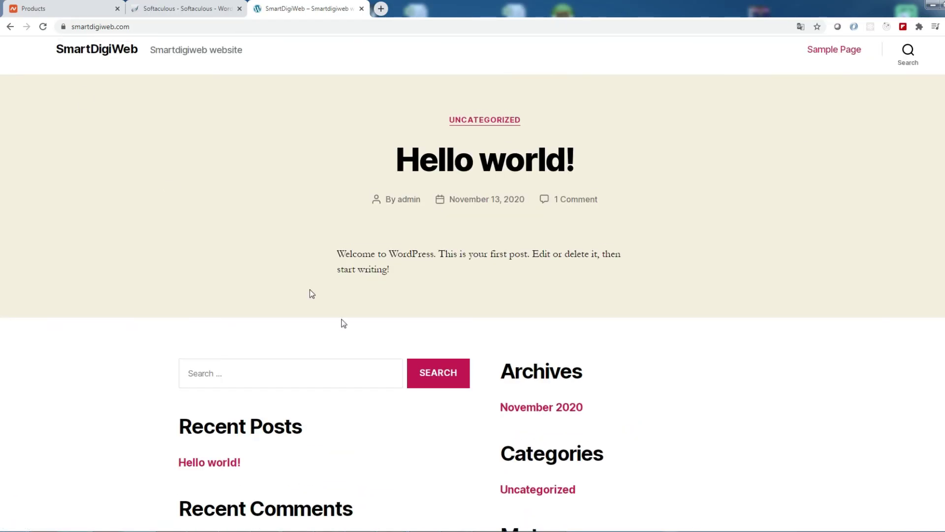
scroll(343, 323, "down", 4)
scroll(344, 323, "up", 4)
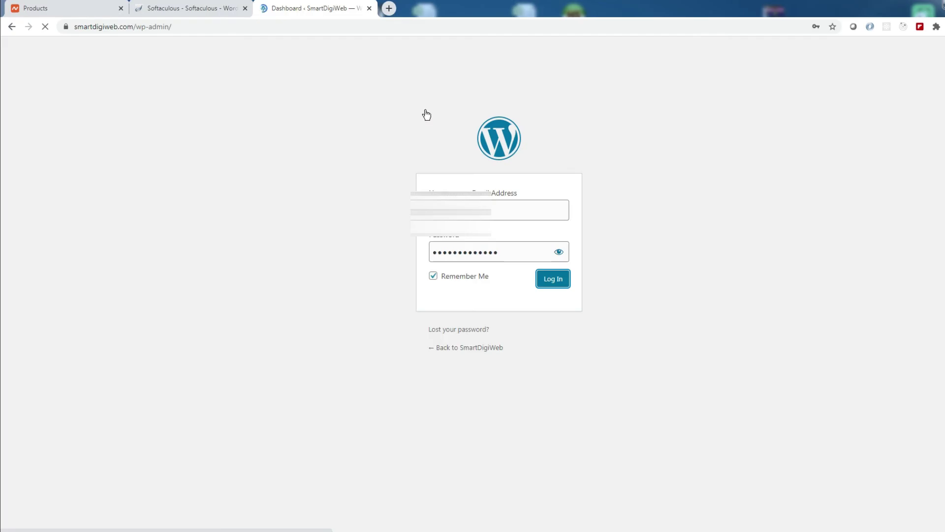
key("Return")
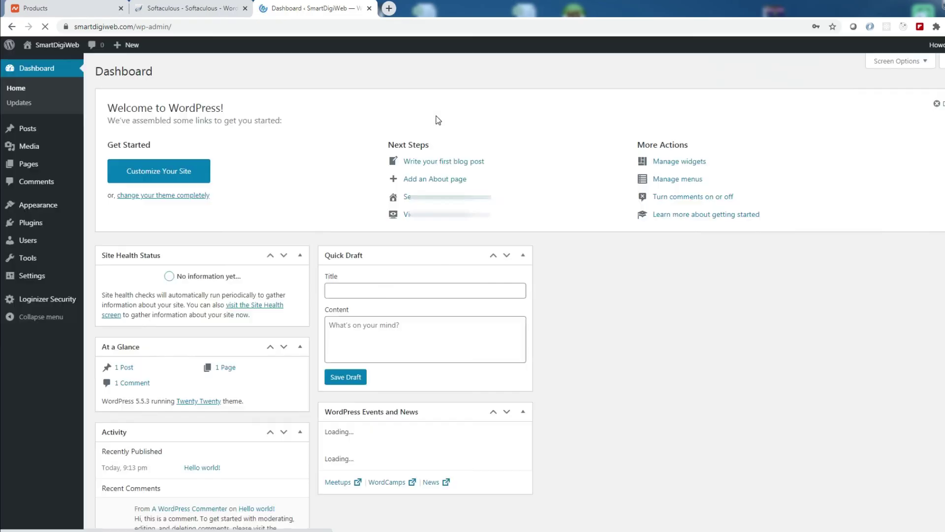
left_click(818, 26)
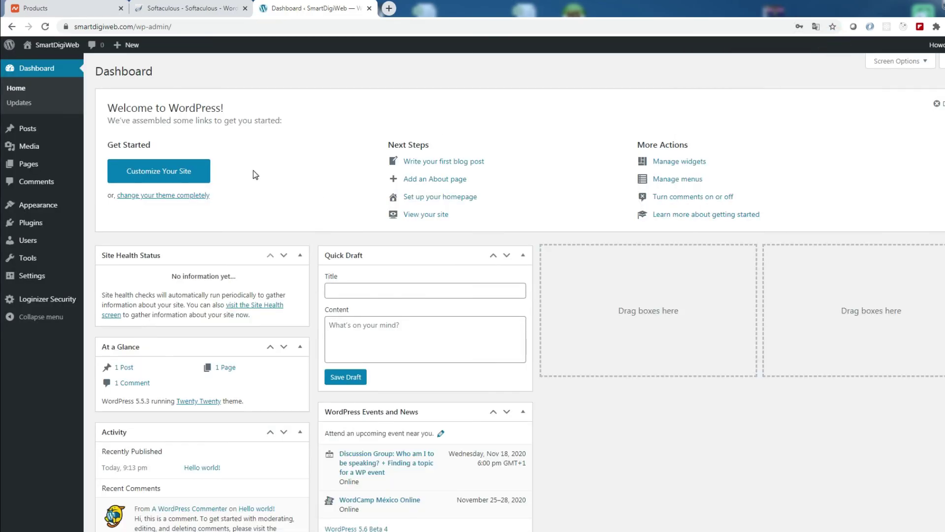